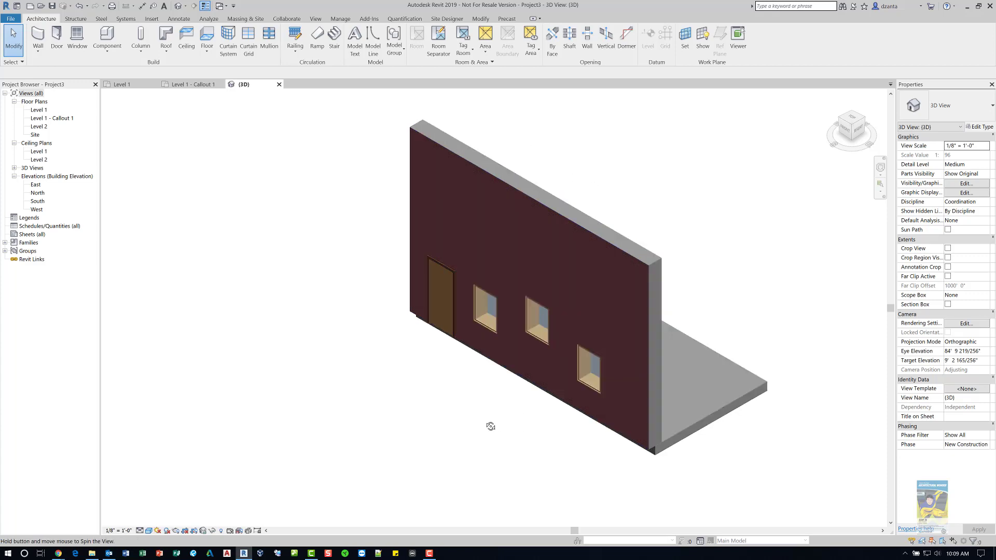
# Step: Orbit and zoom the 3D view to inspect the brick wall, its door and three windows
pyautogui.moveTo(518, 424)
pyautogui.keyDown('shift'); pyautogui.mouseDown(button='middle')
pyautogui.moveTo(456, 424)
pyautogui.moveTo(515, 417)
pyautogui.mouseUp(button='middle'); pyautogui.keyUp('shift')
pyautogui.scroll(4, 529, 327)
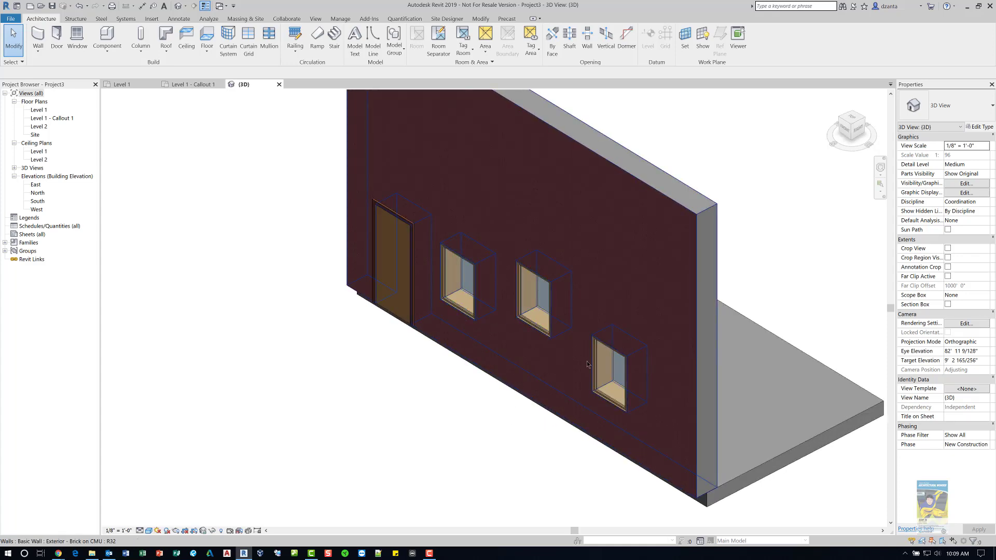
# Step: Switch to the Level 1 plan and check its view range, keeping the 4' 0" cut plane
pyautogui.click(138, 85)
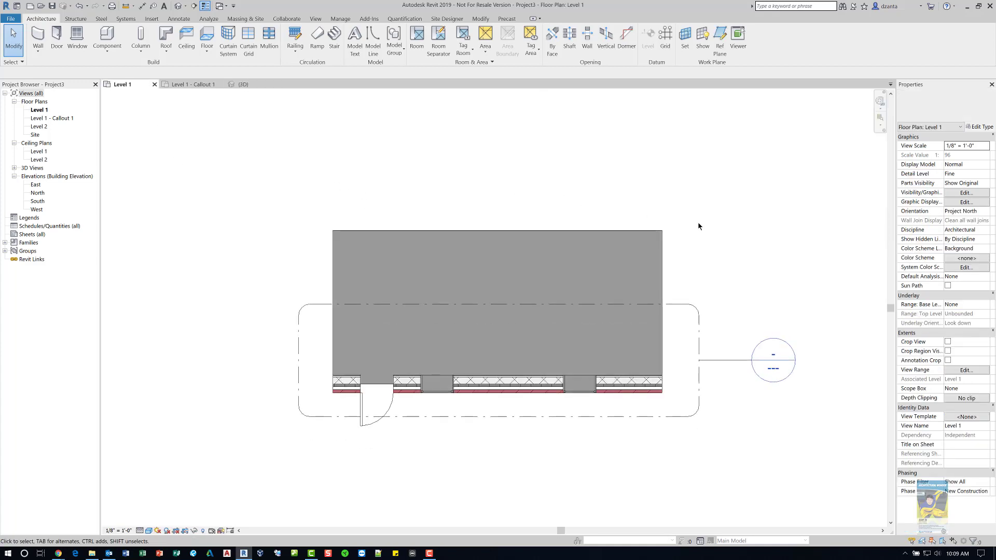
pyautogui.moveTo(701, 223); pyautogui.dragTo(625, 228, button='middle')
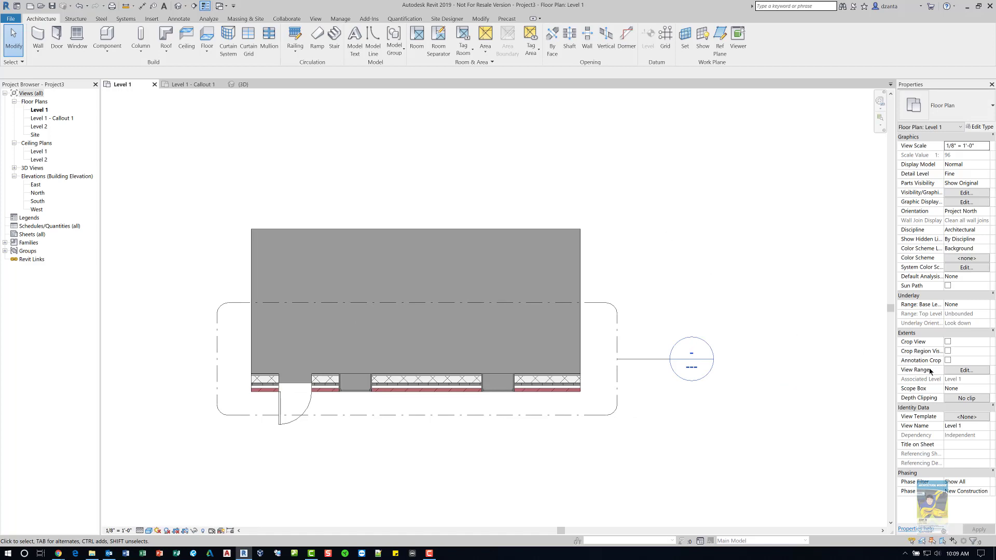
pyautogui.click(950, 371)
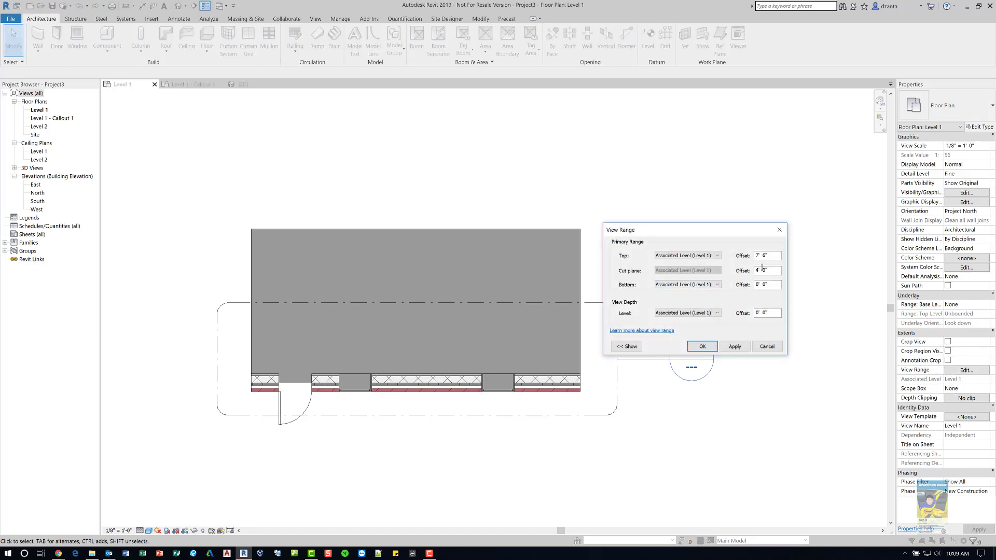
pyautogui.click(766, 347)
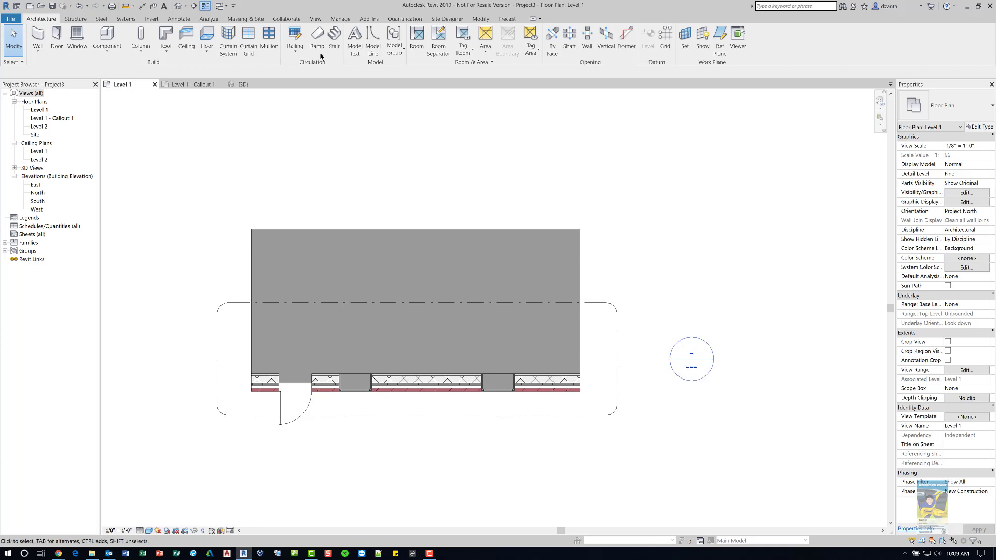
# Step: Open the Level 1 - Callout 1 plan, select its existing plan region, then clear the selection
pyautogui.click(316, 18)
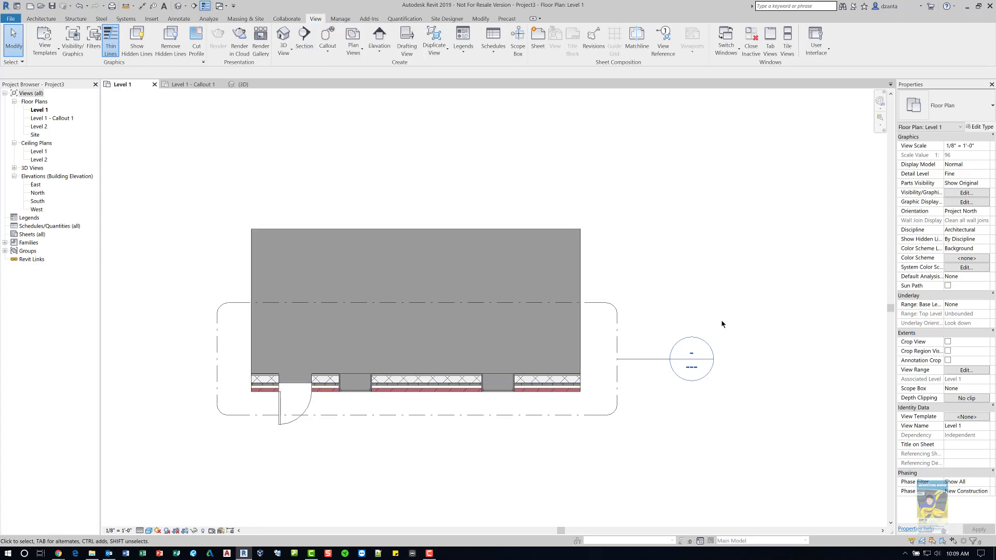
pyautogui.doubleClick(683, 370)
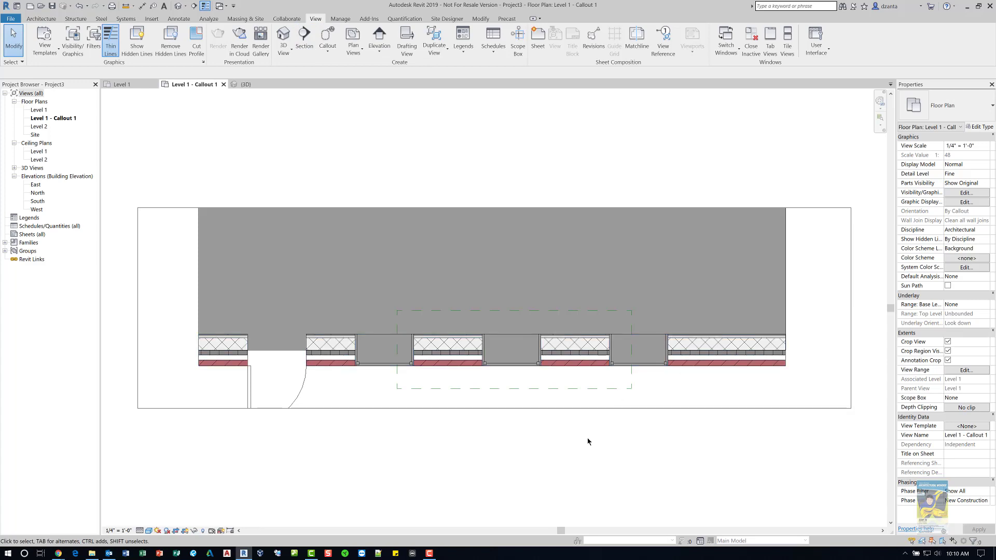
pyautogui.click(631, 392)
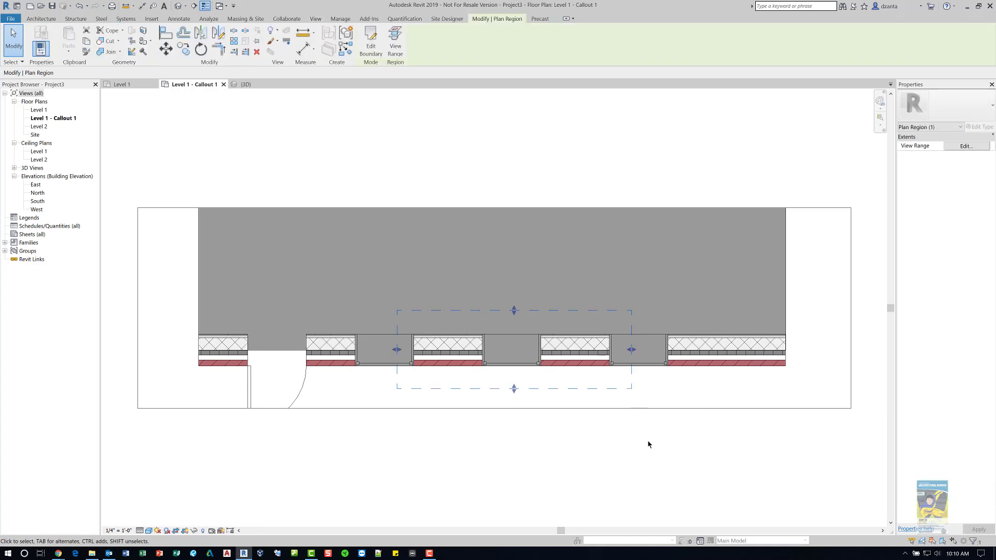
pyautogui.click(653, 443)
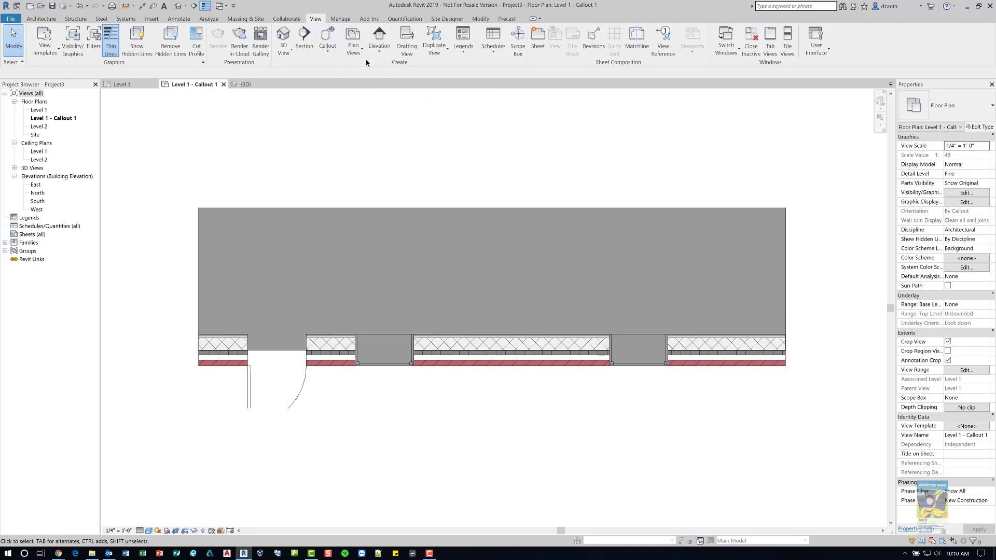
# Step: Sketch a 10' 0" wide rectangular plan region boundary around the middle window's wall segment
pyautogui.click(354, 48)
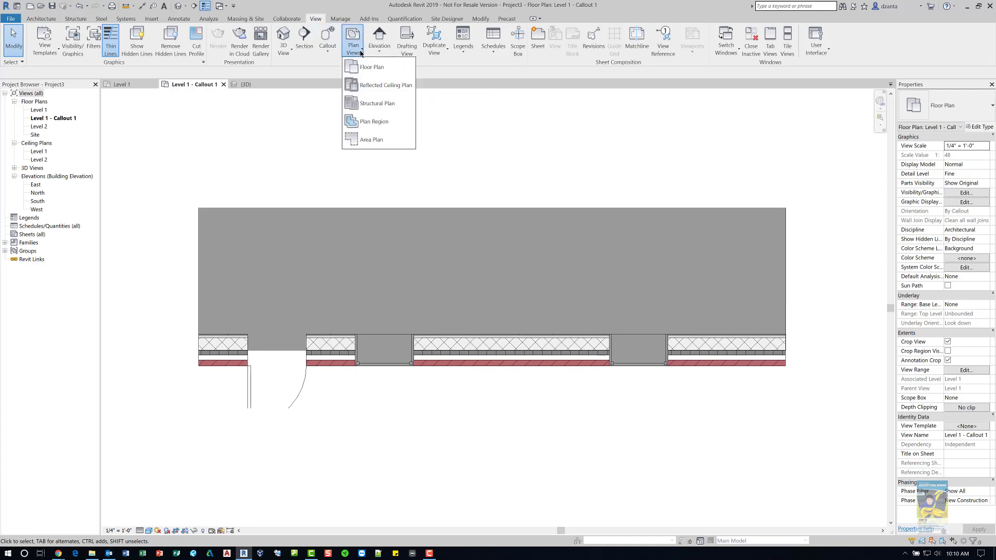
pyautogui.click(371, 122)
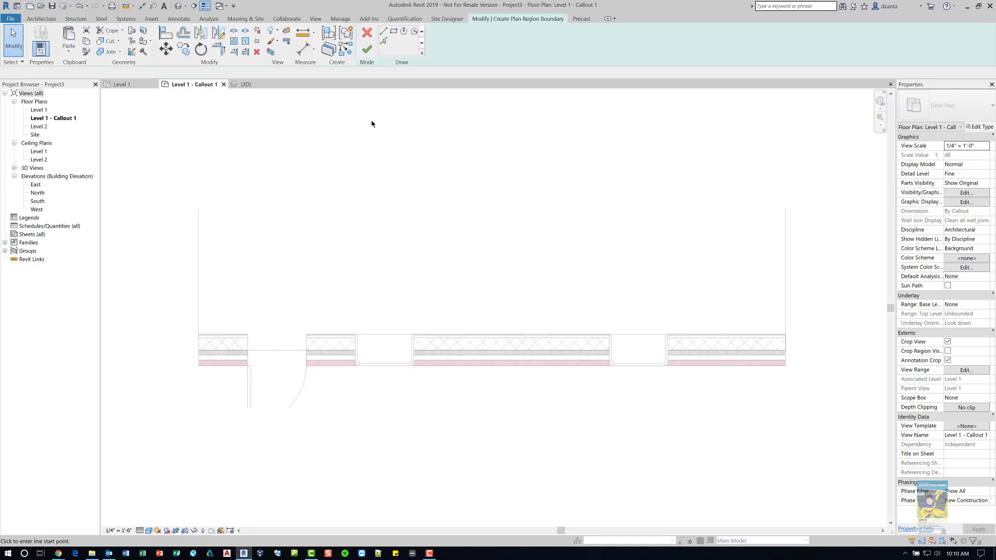
pyautogui.click(394, 32)
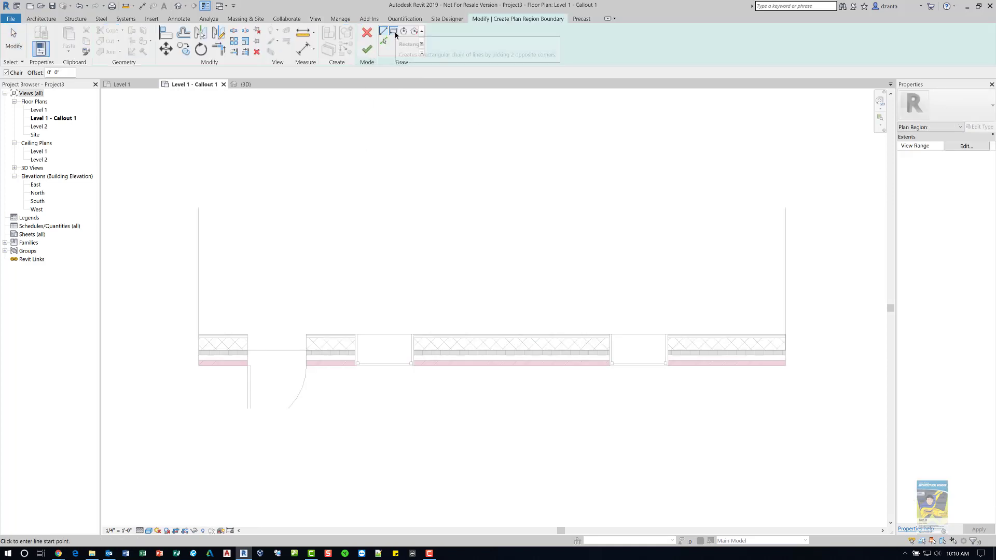
pyautogui.click(412, 325)
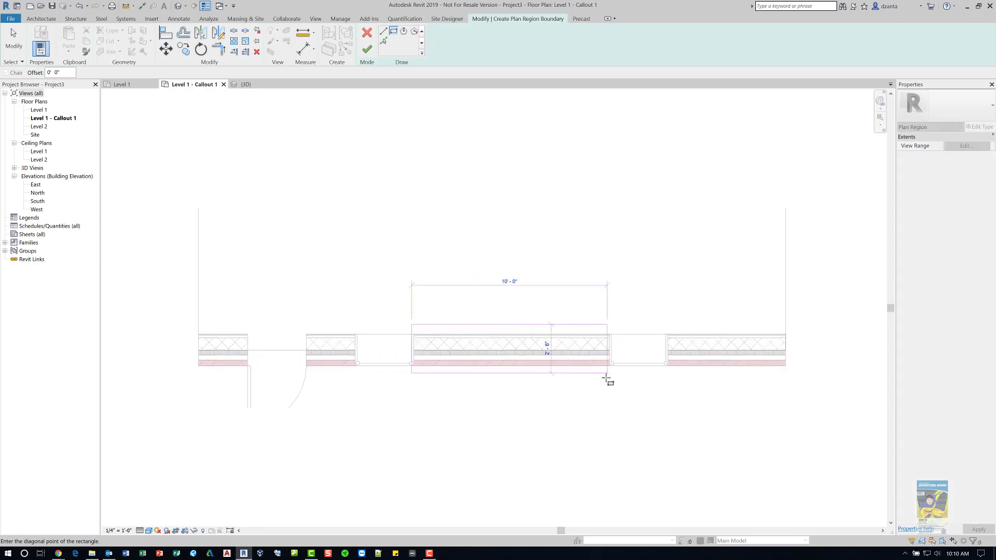
pyautogui.click(608, 382)
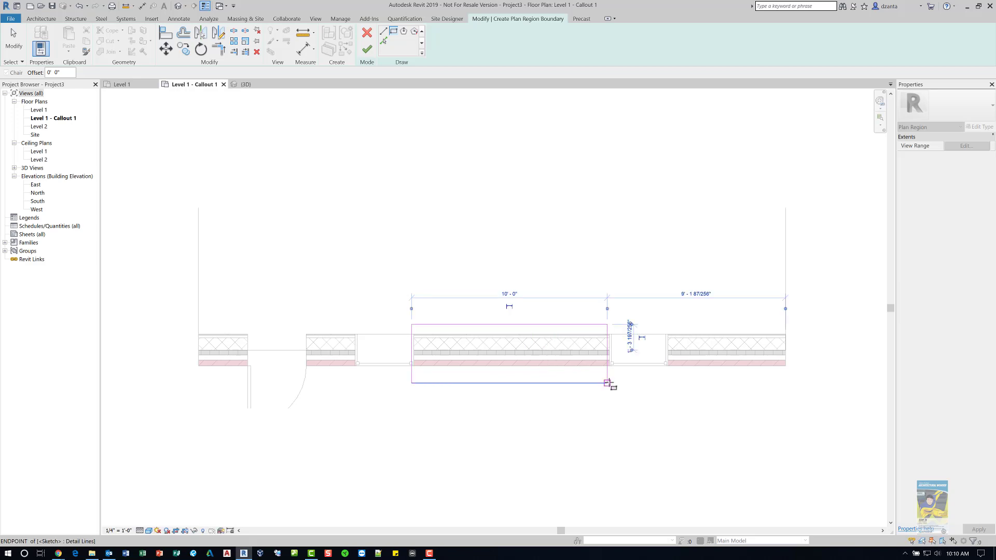
pyautogui.press('Escape')
pyautogui.press('Escape')
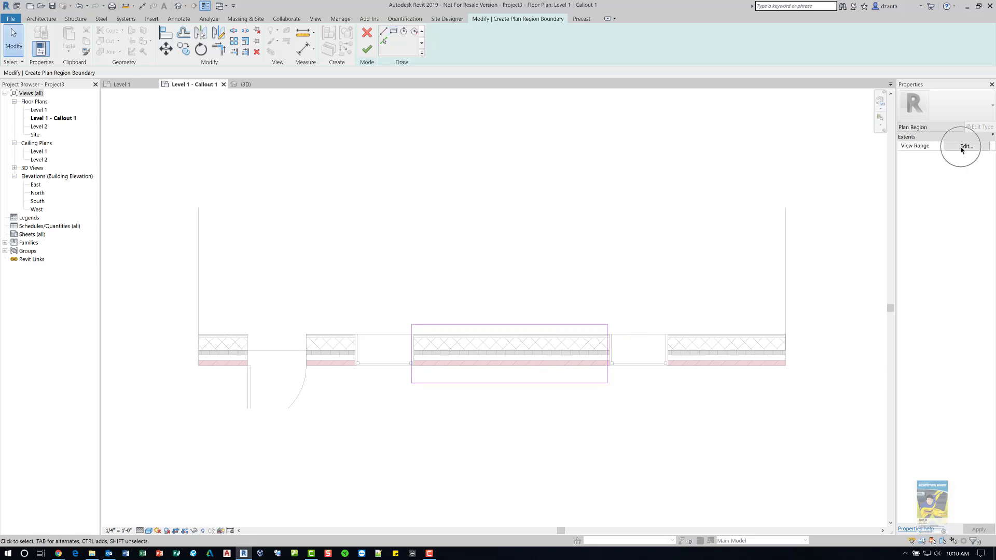
# Step: Set the plan region's view range cut plane offset to 6' 0" and confirm
pyautogui.click(964, 146)
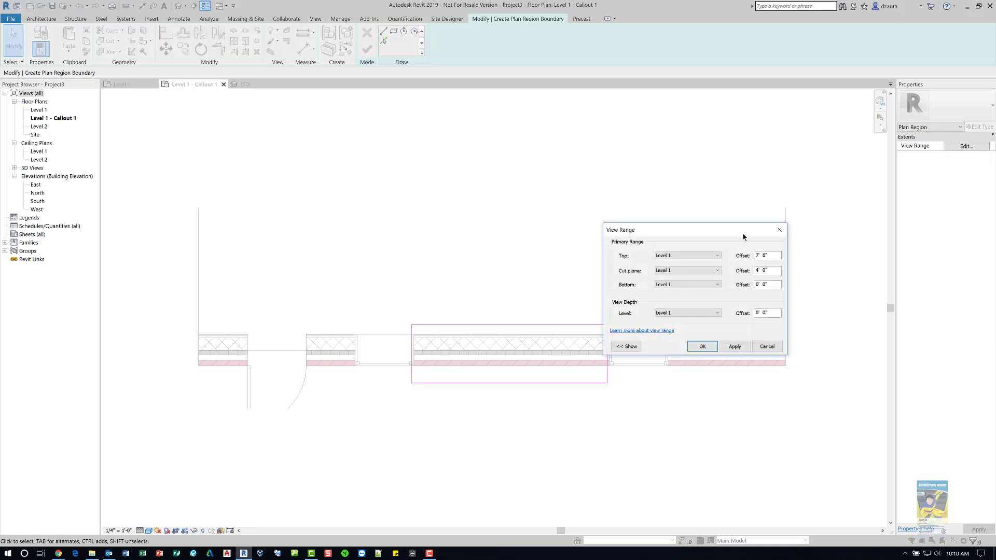
pyautogui.moveTo(702, 231); pyautogui.dragTo(690, 149)
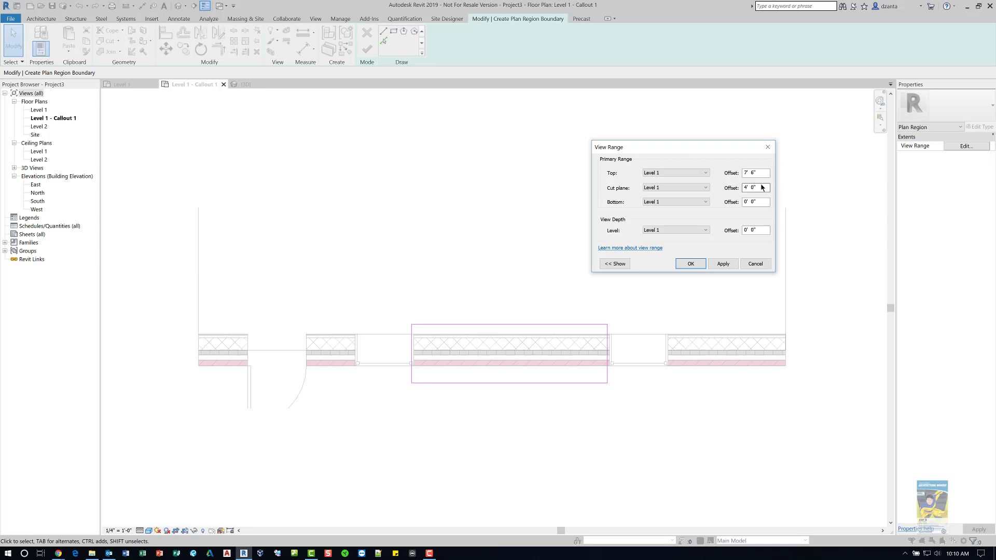
pyautogui.moveTo(762, 188); pyautogui.dragTo(737, 188)
pyautogui.write('6')
pyautogui.press('Tab')
pyautogui.click(715, 265)
pyautogui.click(701, 265)
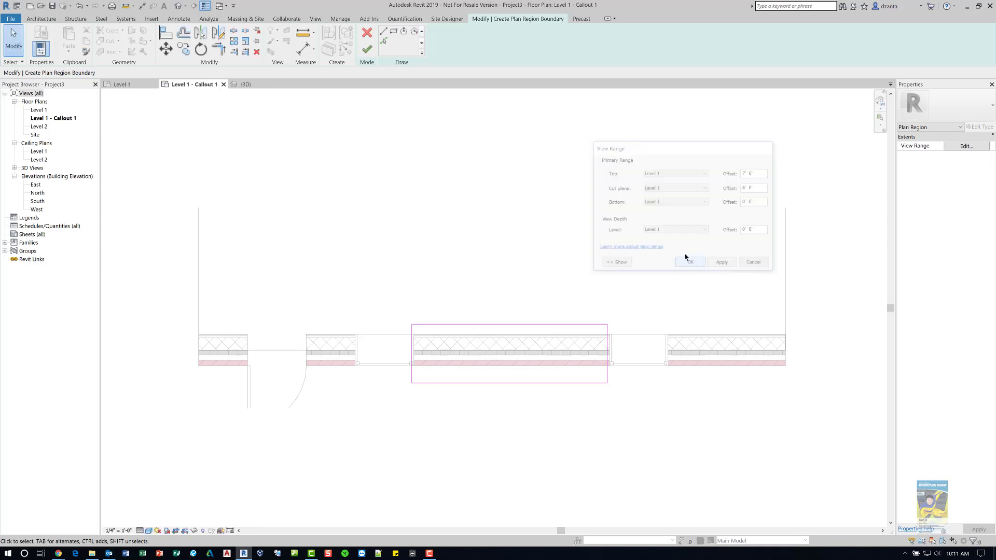
# Step: Finish the plan region sketch so the high-sill window appears, and zoom in
pyautogui.click(366, 52)
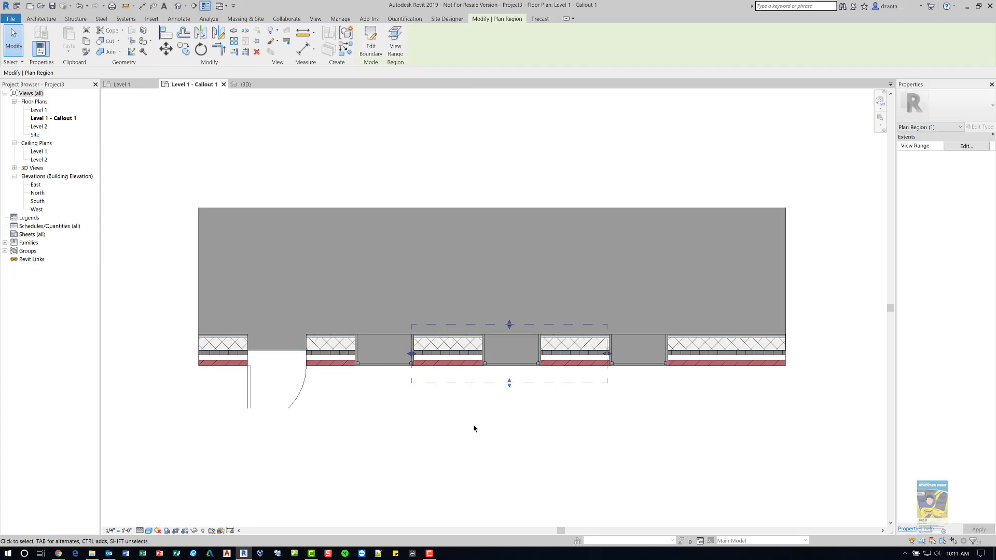
pyautogui.click(473, 428)
pyautogui.scroll(3, 484, 412)
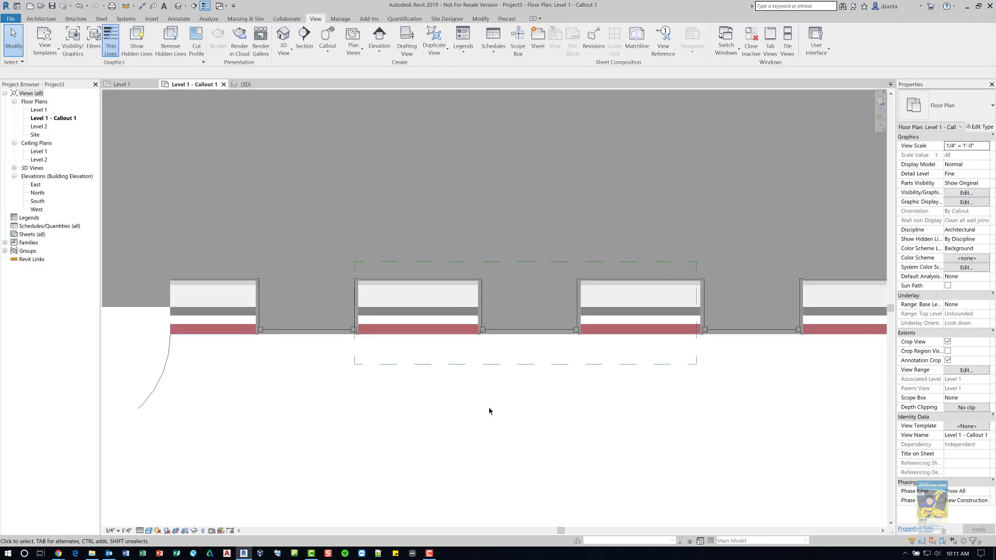
# Step: Trim the plan region's top and bottom edges to the wall faces
pyautogui.click(695, 363)
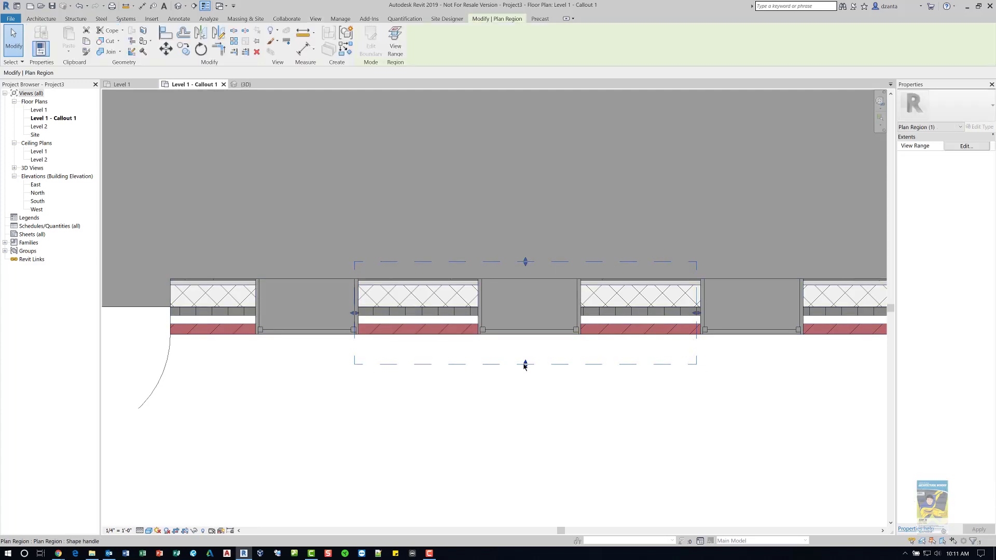
pyautogui.moveTo(526, 348); pyautogui.dragTo(525, 334)
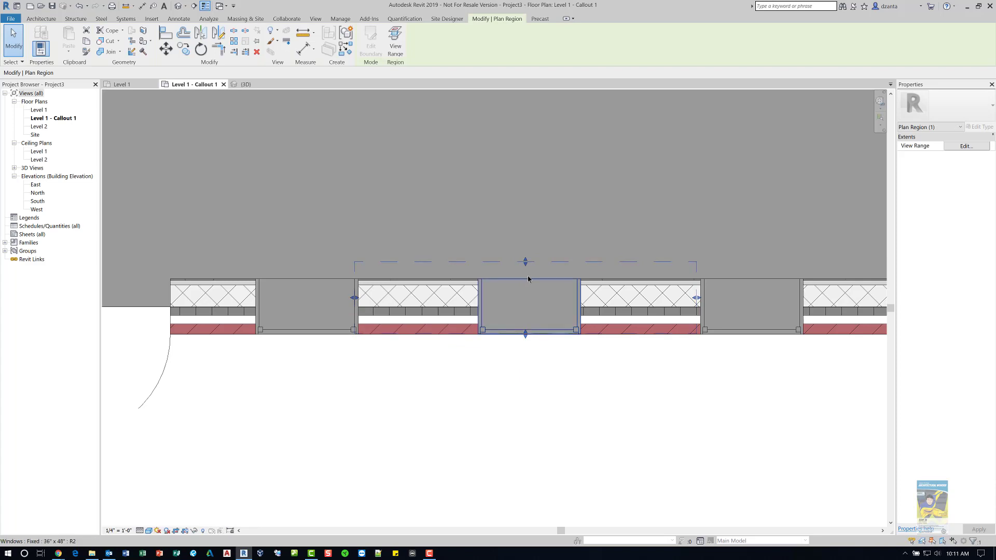
pyautogui.moveTo(524, 256); pyautogui.dragTo(524, 280)
pyautogui.click(524, 400)
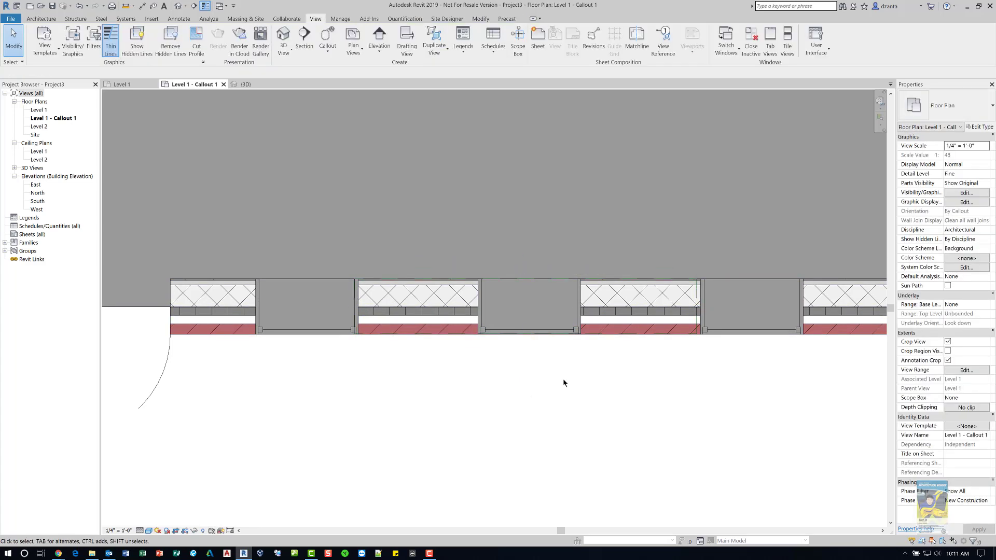
pyautogui.scroll(-3, 562, 379)
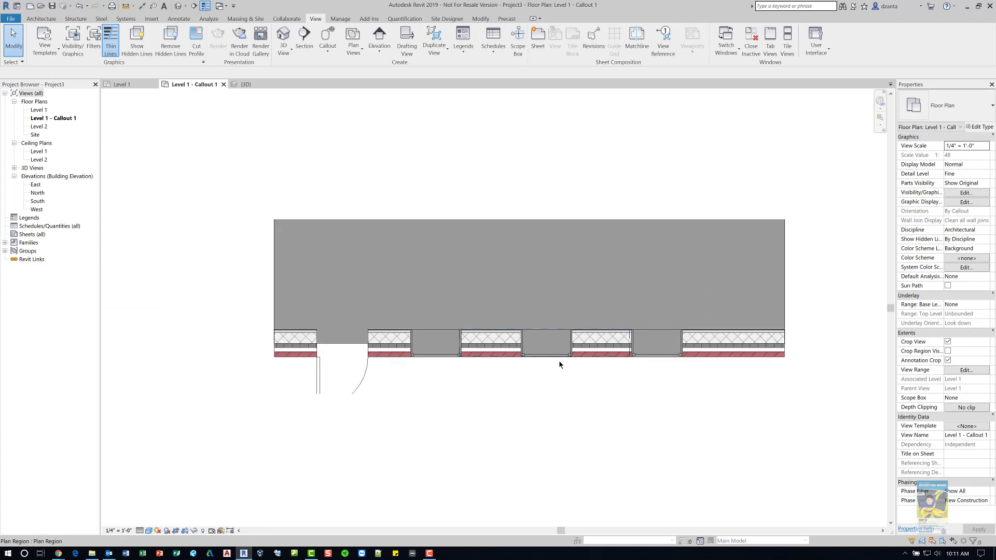